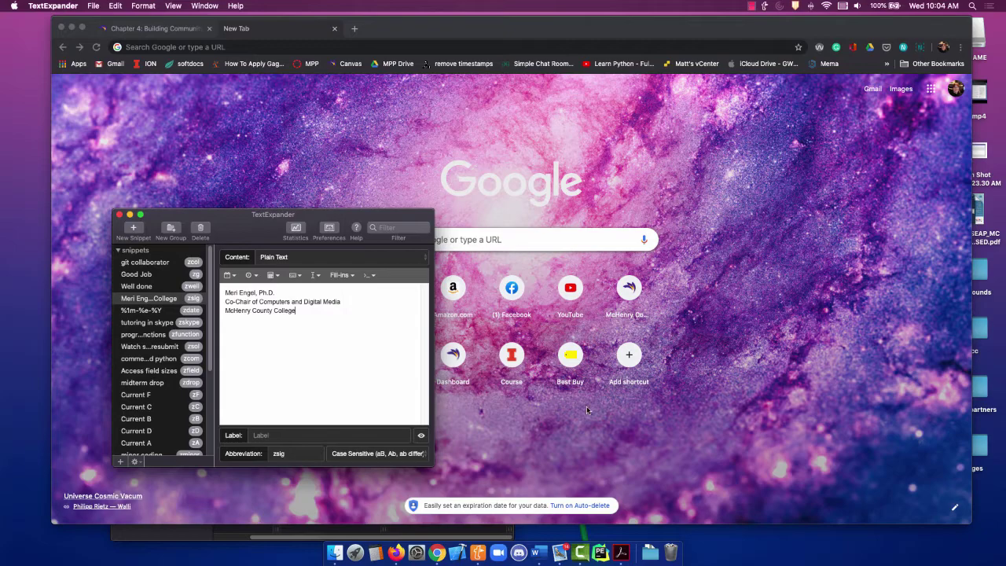
Search Google for 'text expander' in a new Chrome tab.
left_click(356, 29)
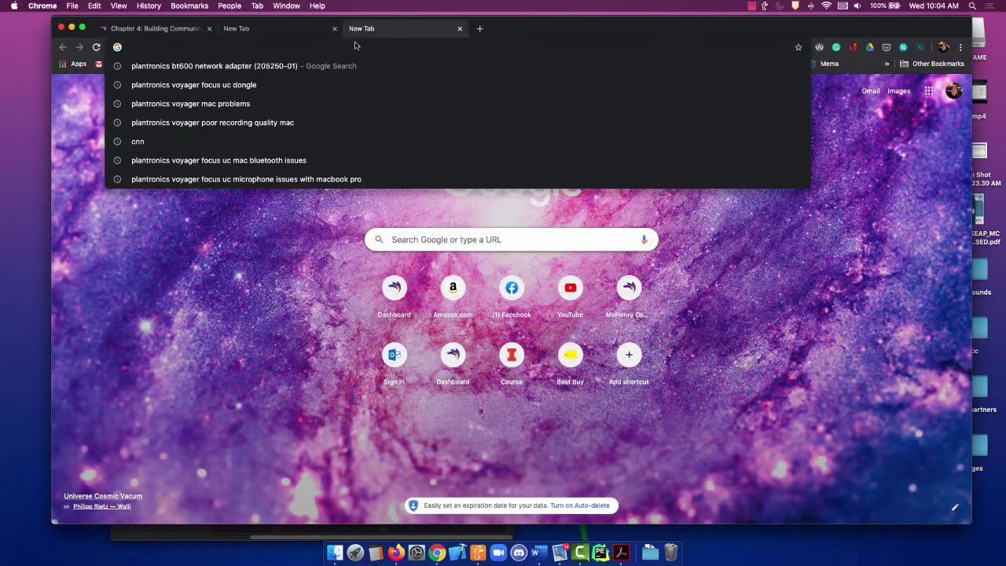
type("mo")
key("BackSpace")
key("BackSpace")
type("te")
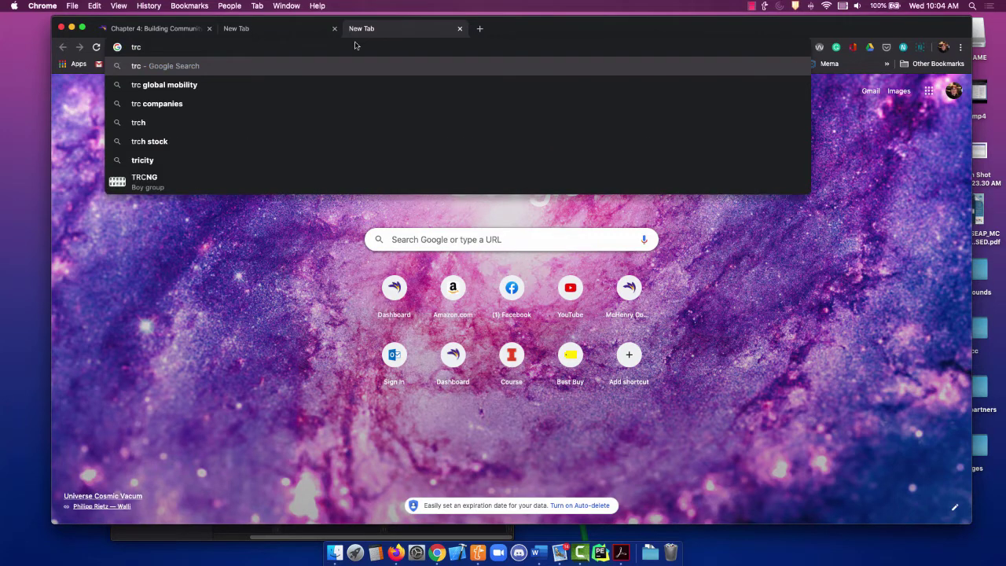
key("BackSpace")
type("e")
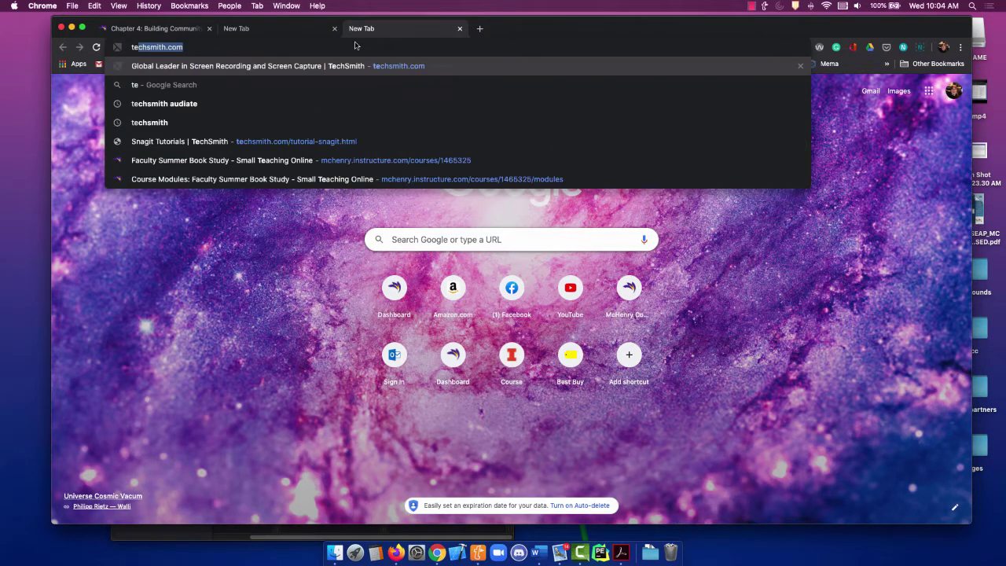
type("xt exp")
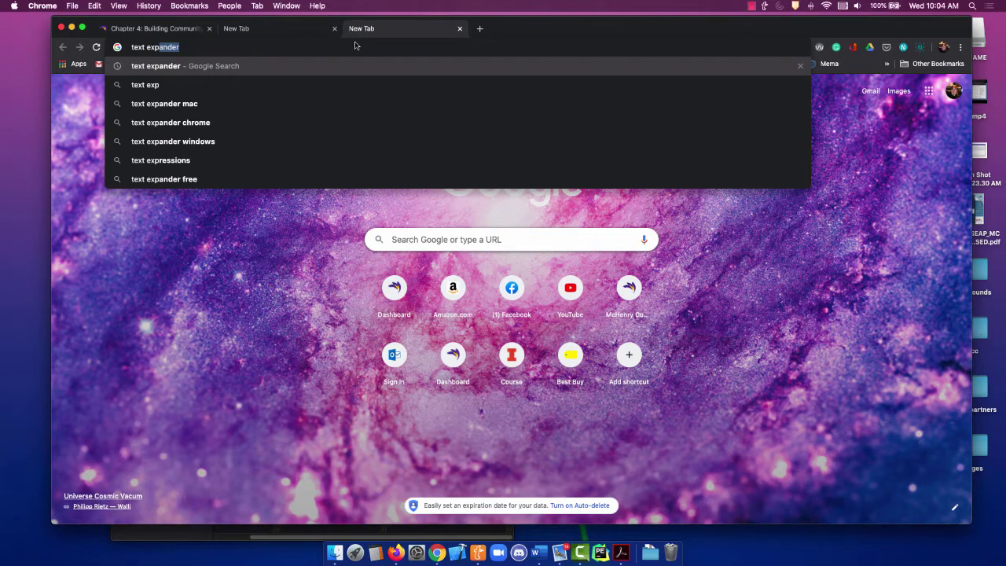
key("Return")
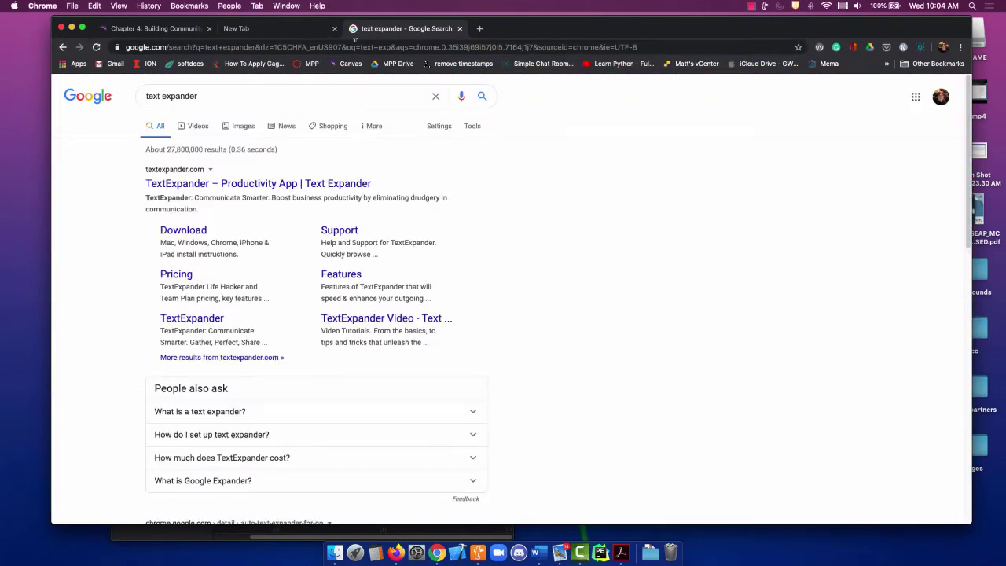
Open the TextExpander site, dismiss its cookie notice, and scroll through the Life Hacker, Team and Enterprise plans.
left_click(277, 184)
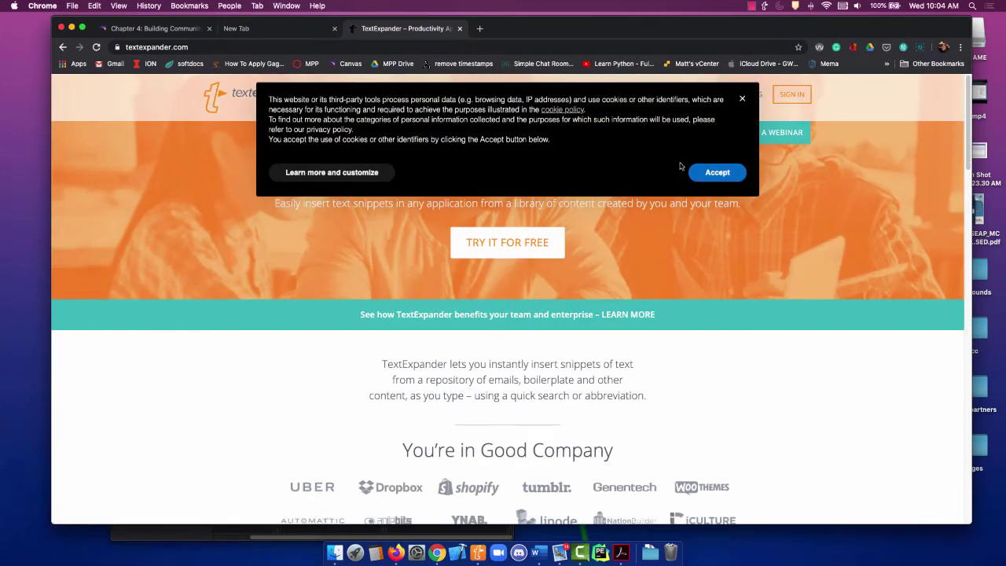
left_click(742, 99)
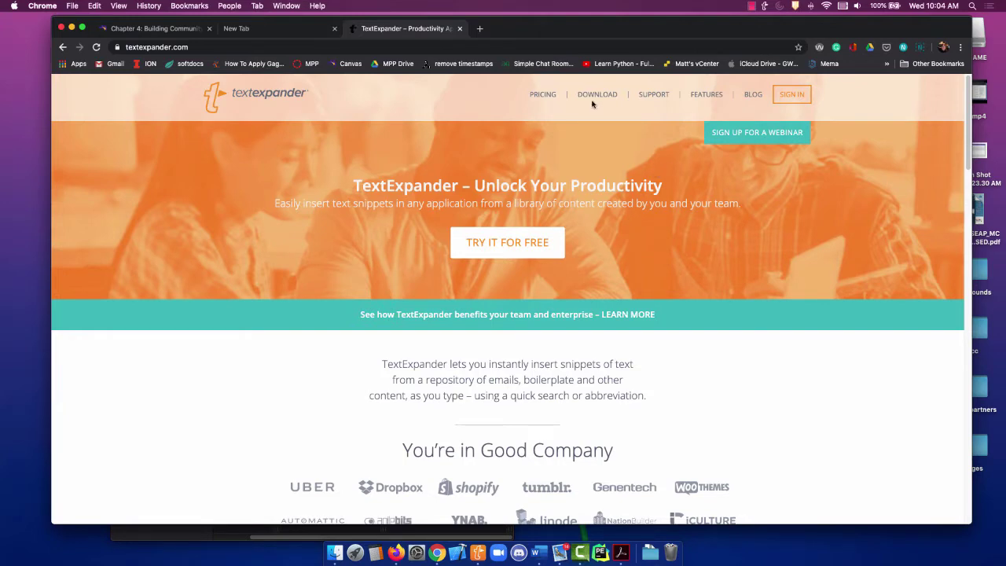
left_click(542, 95)
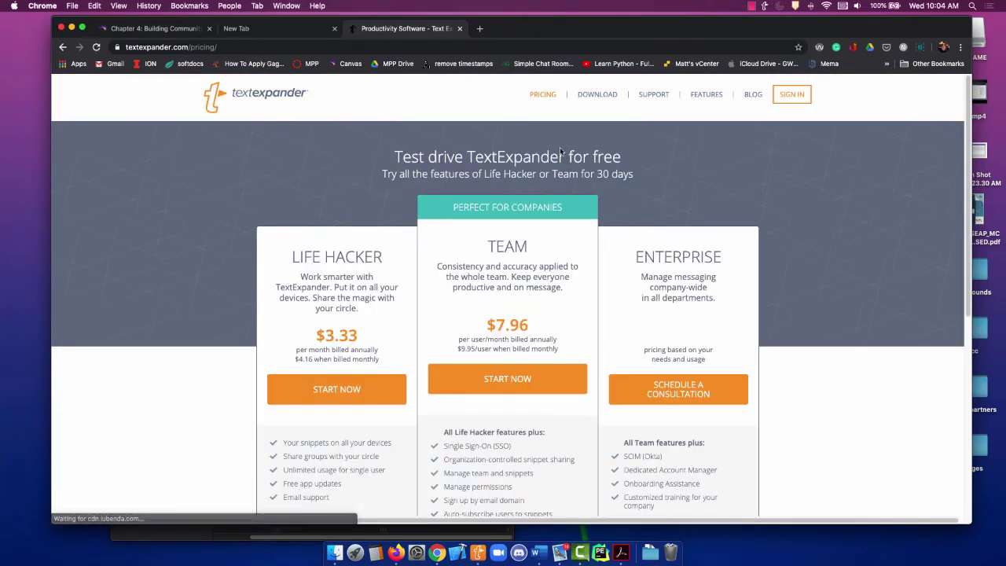
scroll(560, 150, "down", 1)
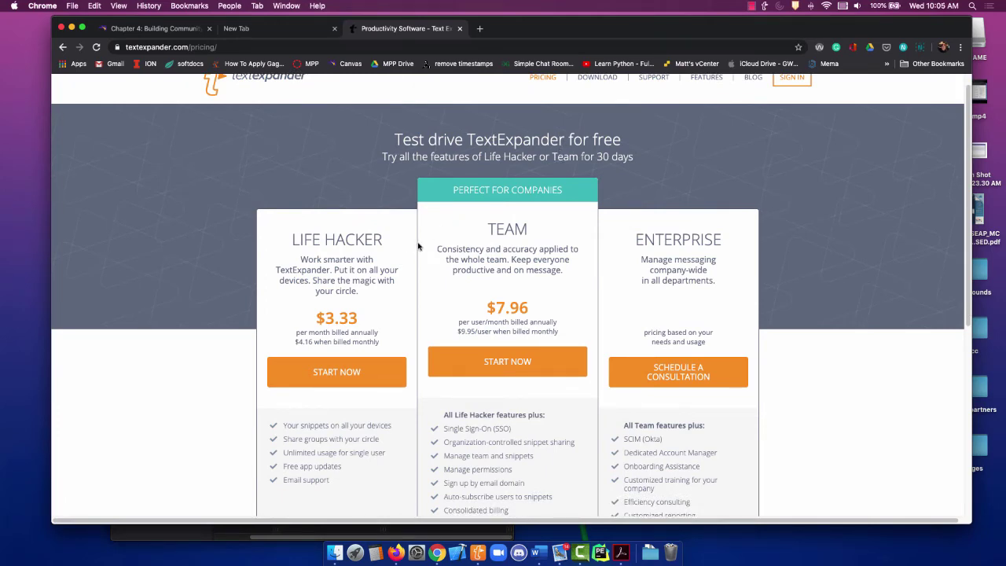
scroll(367, 230, "down", 3)
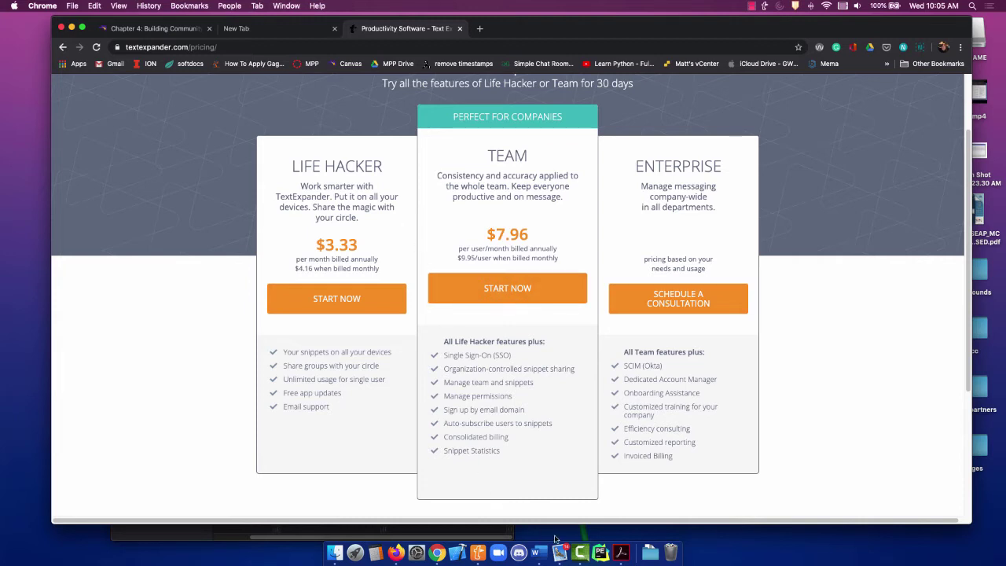
Create blank Document3 in Word and place it beside the TextExpander window showing the zsig snippet.
left_click(539, 557)
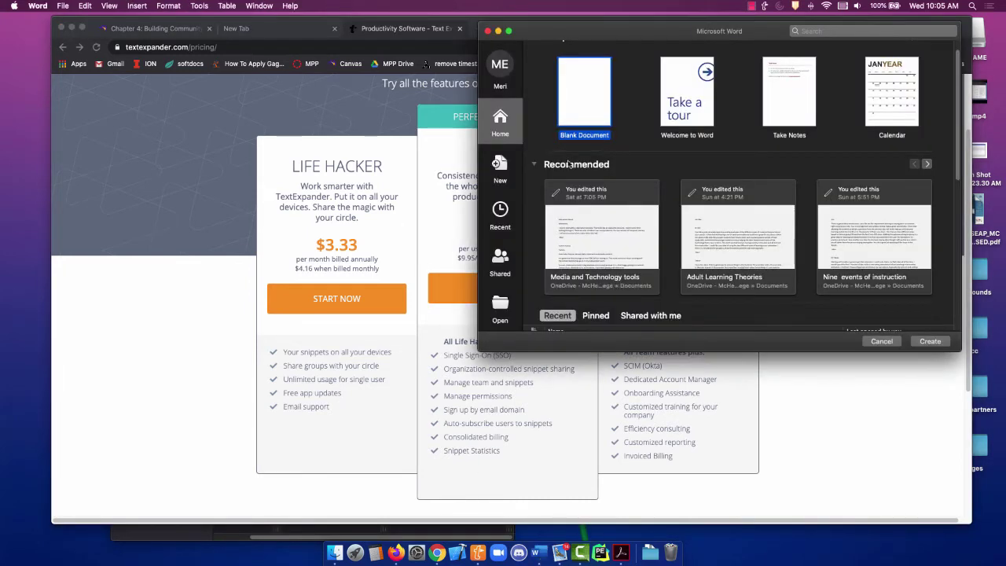
double_click(578, 122)
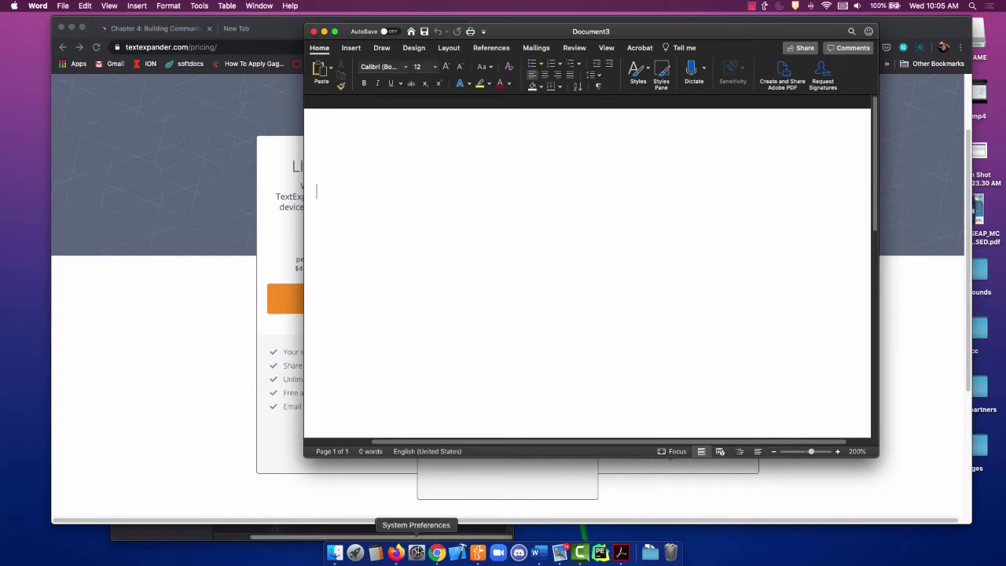
left_click(478, 553)
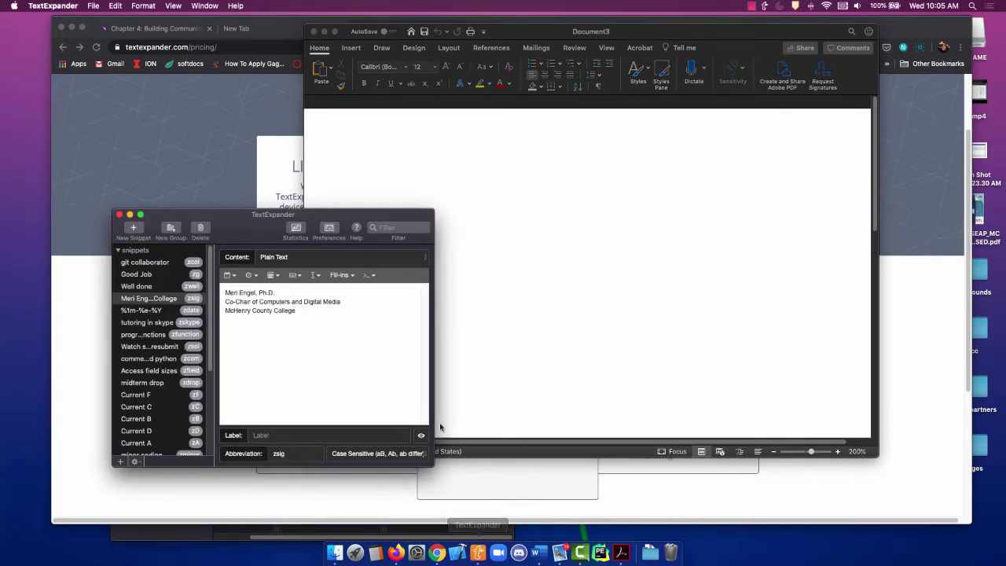
left_click_drag(223, 214, 169, 102)
left_click_drag(639, 37, 736, 68)
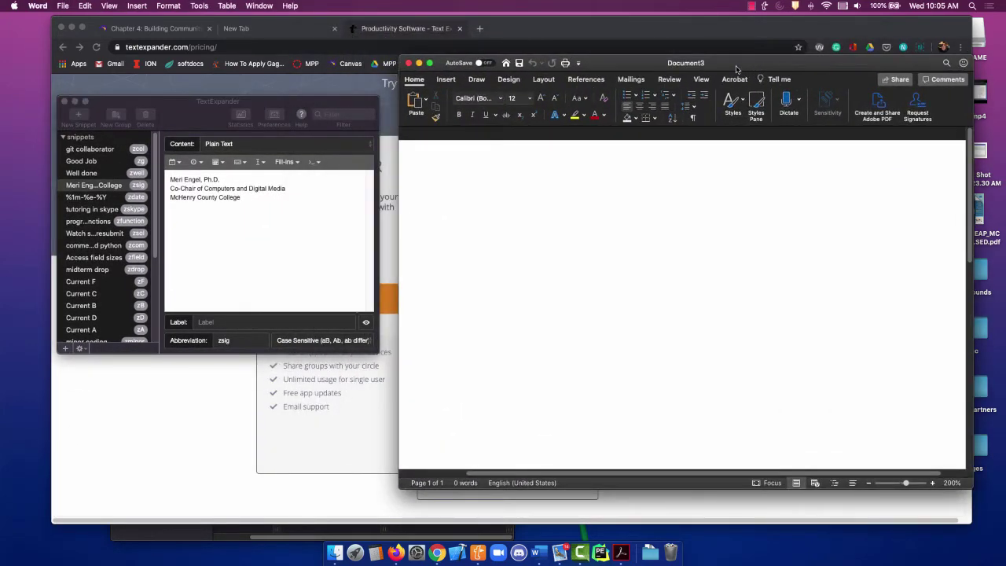
left_click(323, 228)
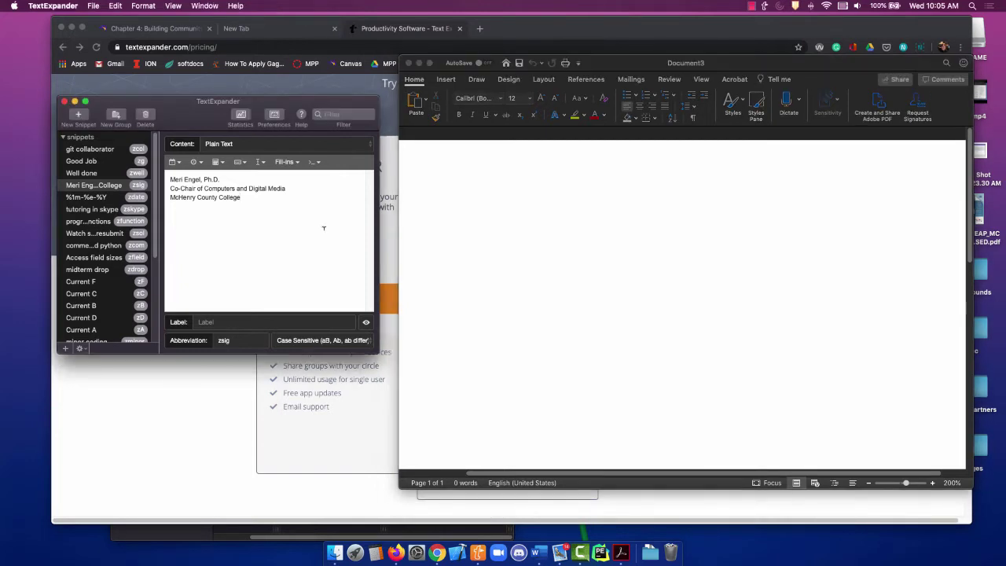
left_click(506, 252)
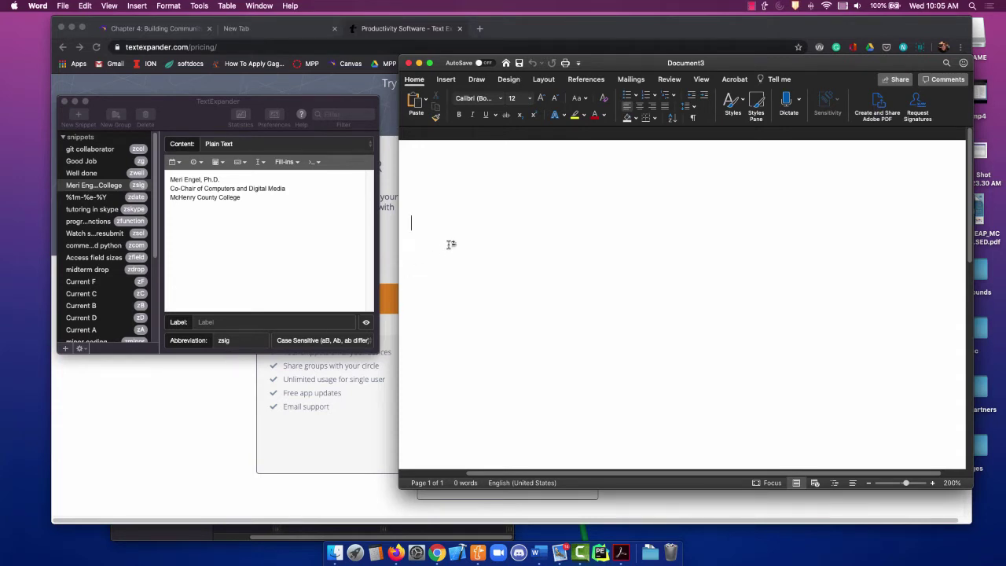
Expand the zsig signature at the top of the page and look up the Current A snippet.
left_click(414, 221)
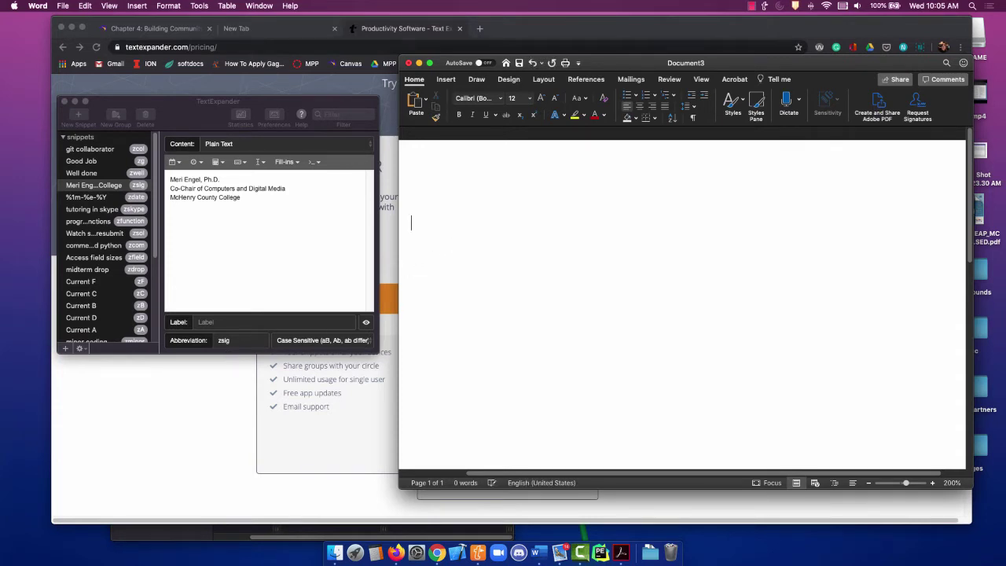
type("zsig")
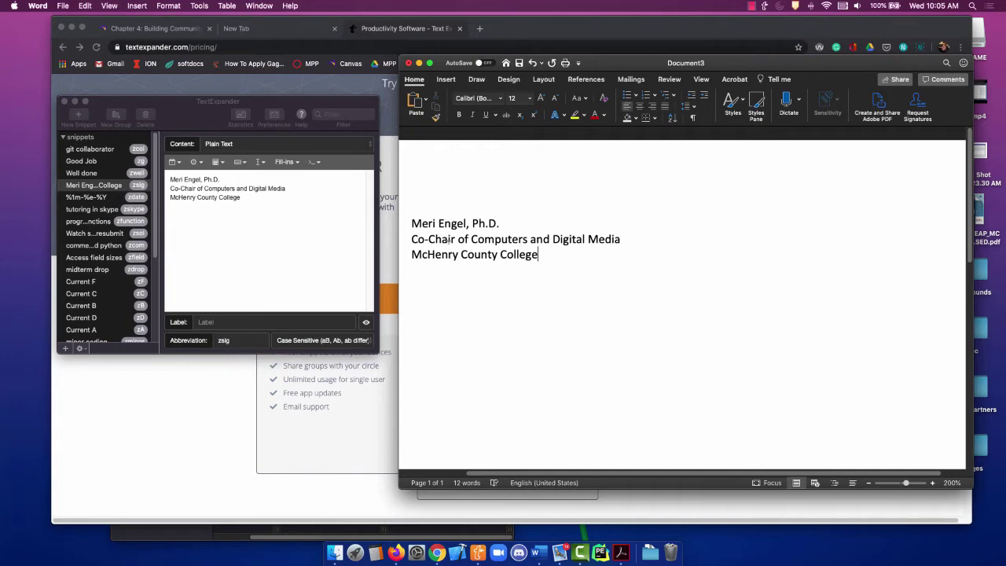
key("Return")
key("Return")
left_click(93, 329)
left_click(93, 330)
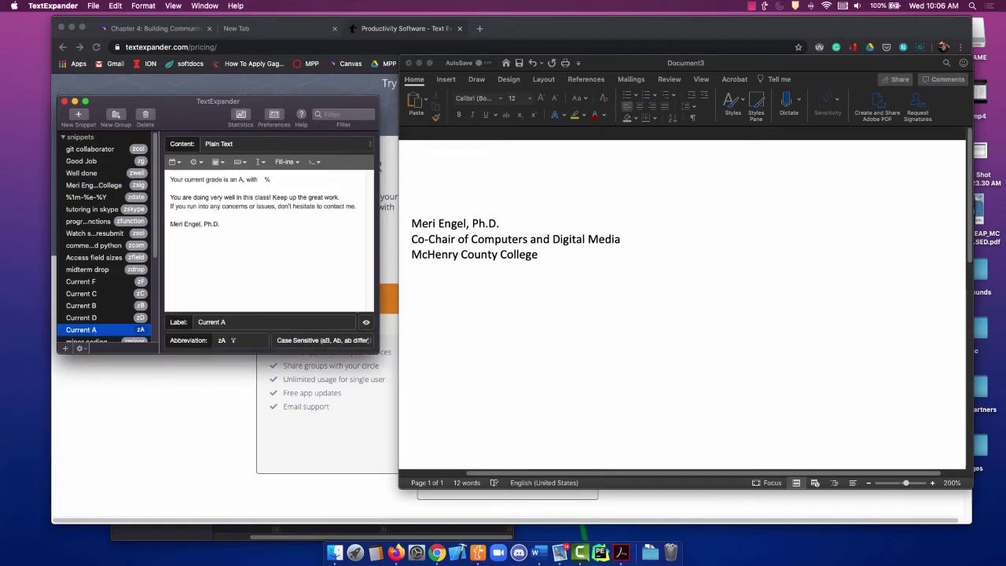
Expand zA once and zD twice on successive lines below the signature.
left_click(512, 342)
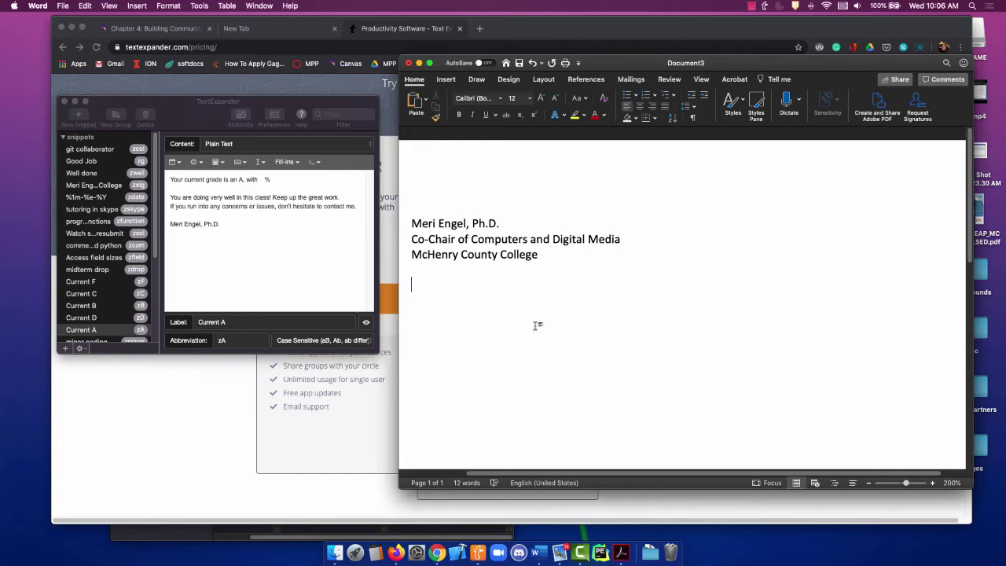
type("zA")
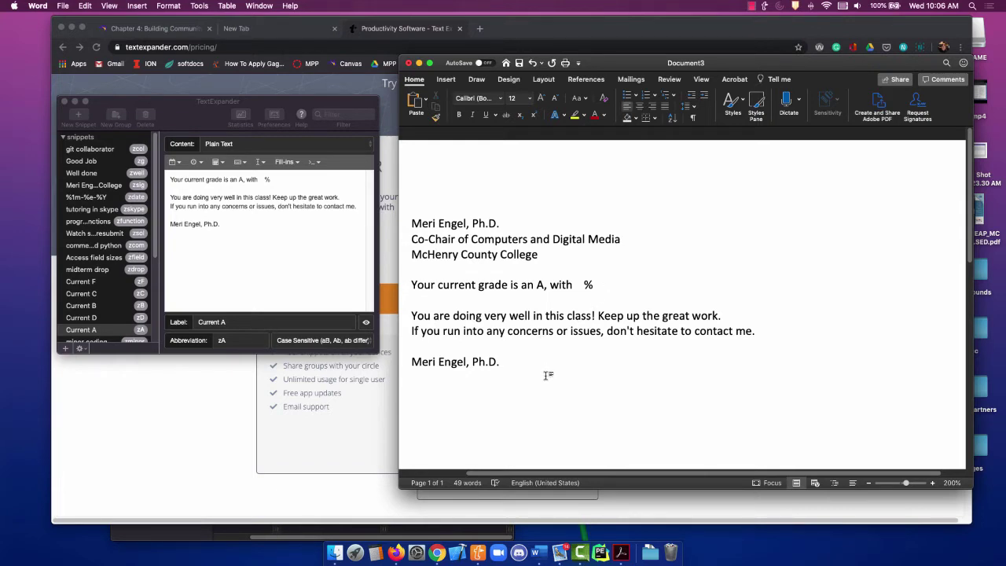
key("Return")
type("z")
type("D")
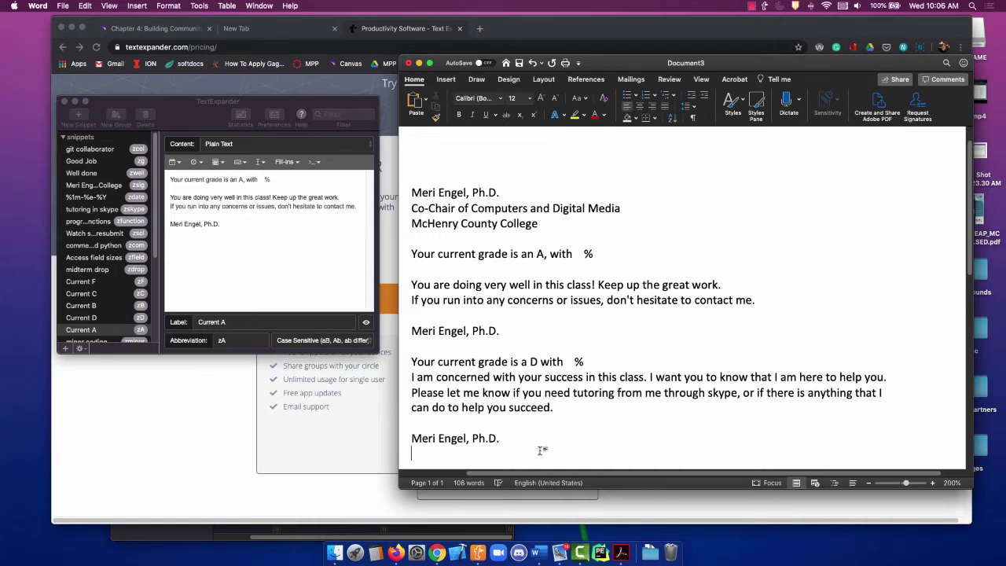
key("Return")
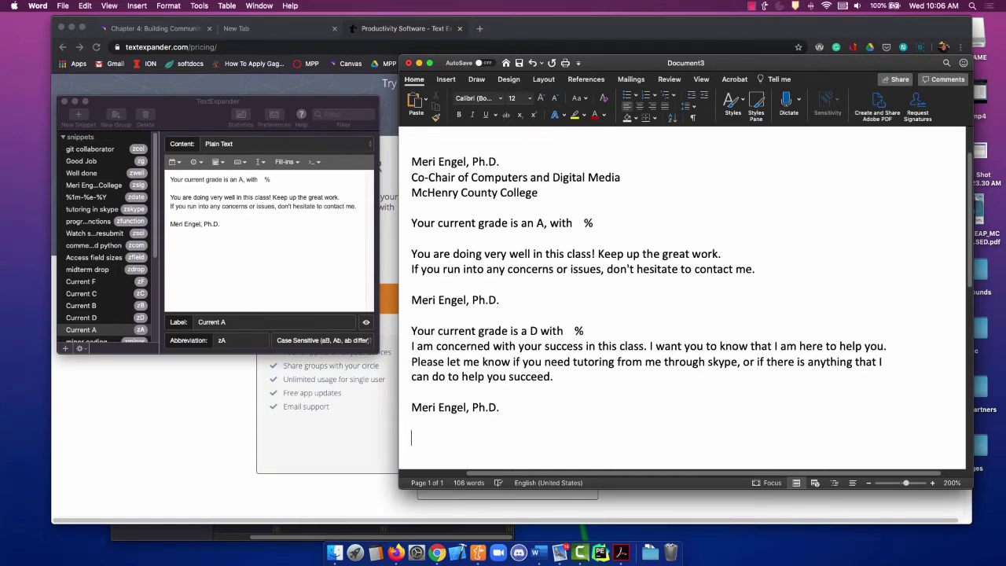
type("zd")
key("BackSpace")
key("BackSpace")
type("zD")
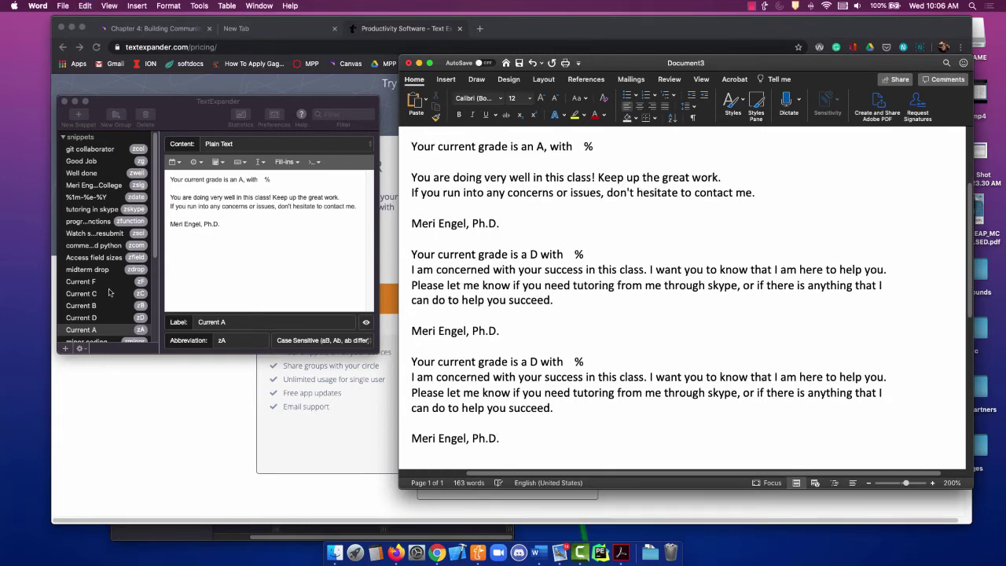
scroll(110, 292, "down", 1)
scroll(110, 292, "down", 5)
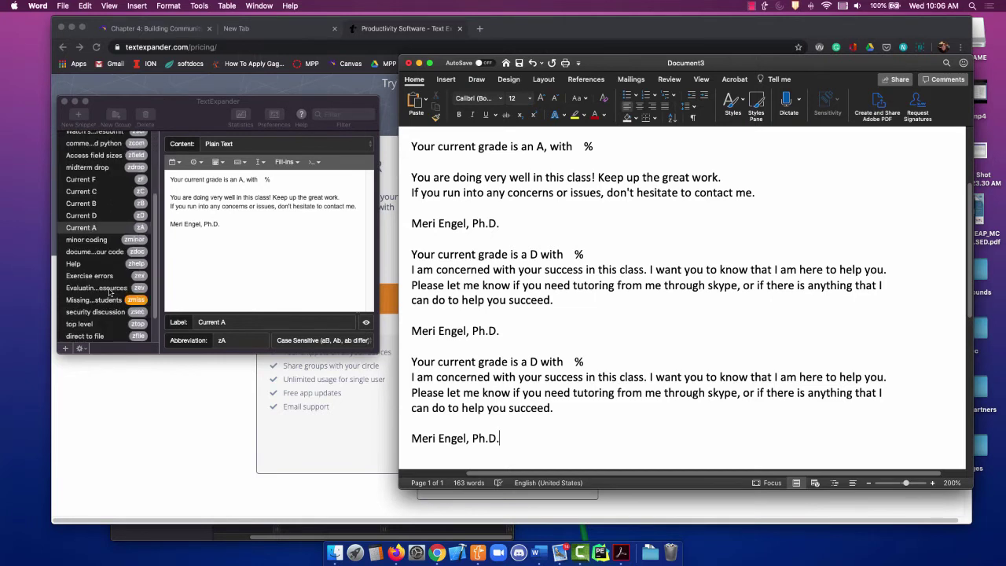
scroll(110, 291, "down", 1)
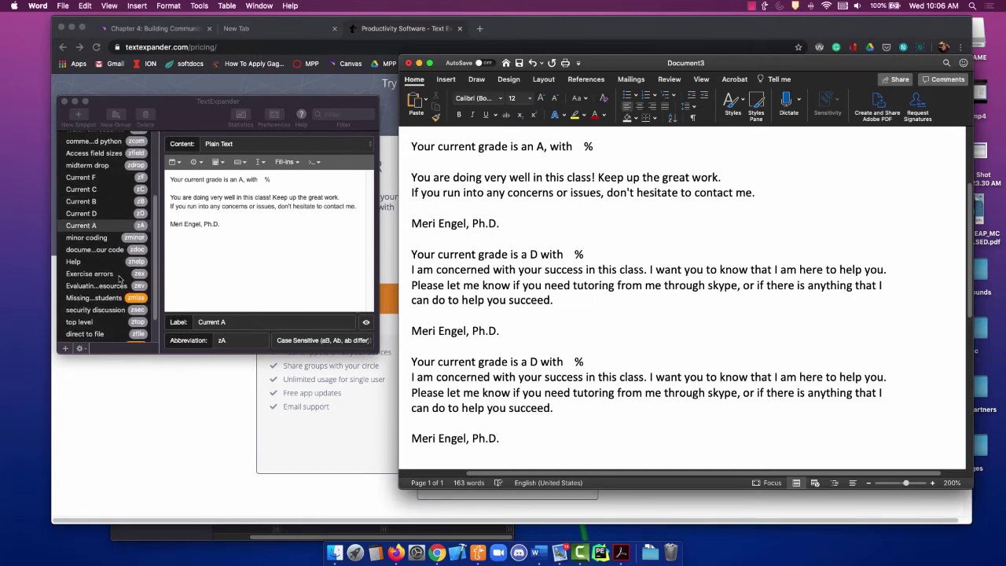
Check the Exercise errors snippet, then expand zex at the document's end and cancel the close prompt.
left_click(119, 279)
left_click(120, 275)
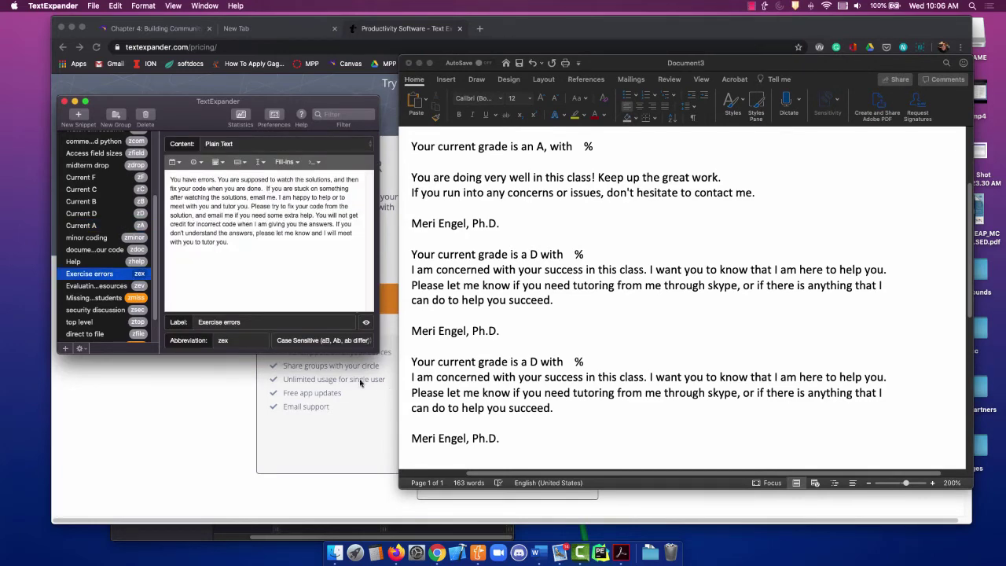
left_click(537, 437)
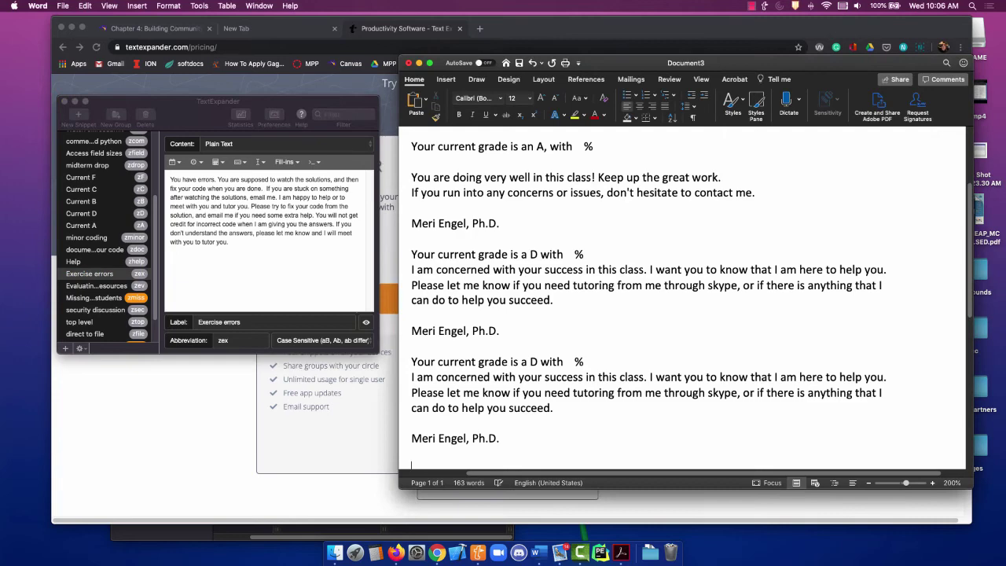
key("Return")
key("Return")
type("z")
type("ex")
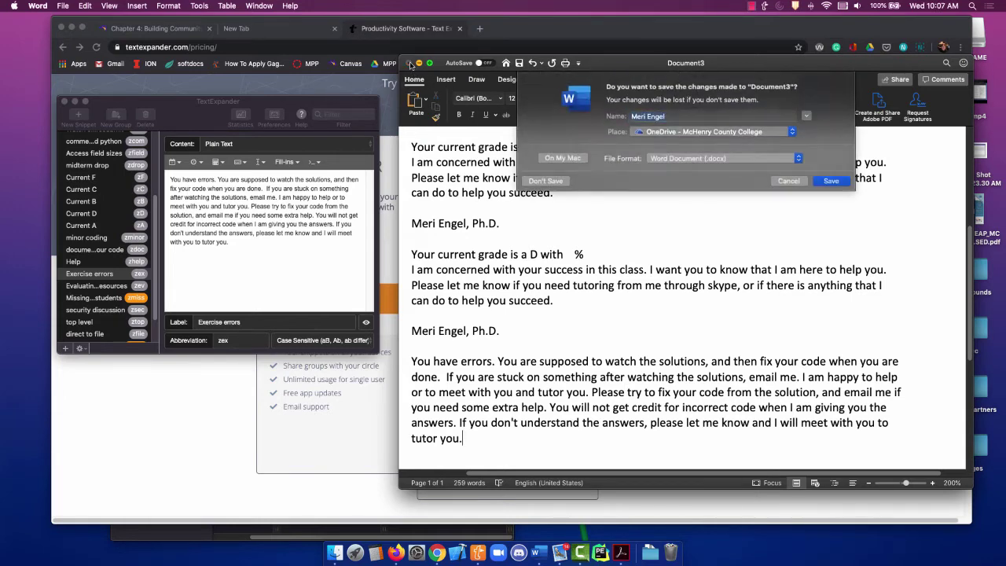
left_click(783, 181)
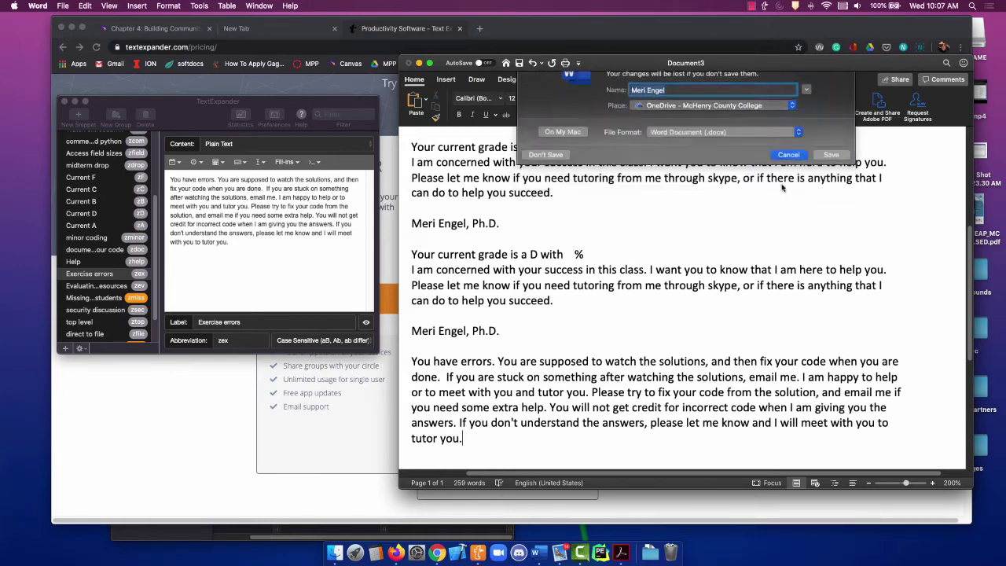
Close the Word document without saving, then hide and reshow TextExpander with super+W and super+0.
left_click(409, 63)
left_click(538, 181)
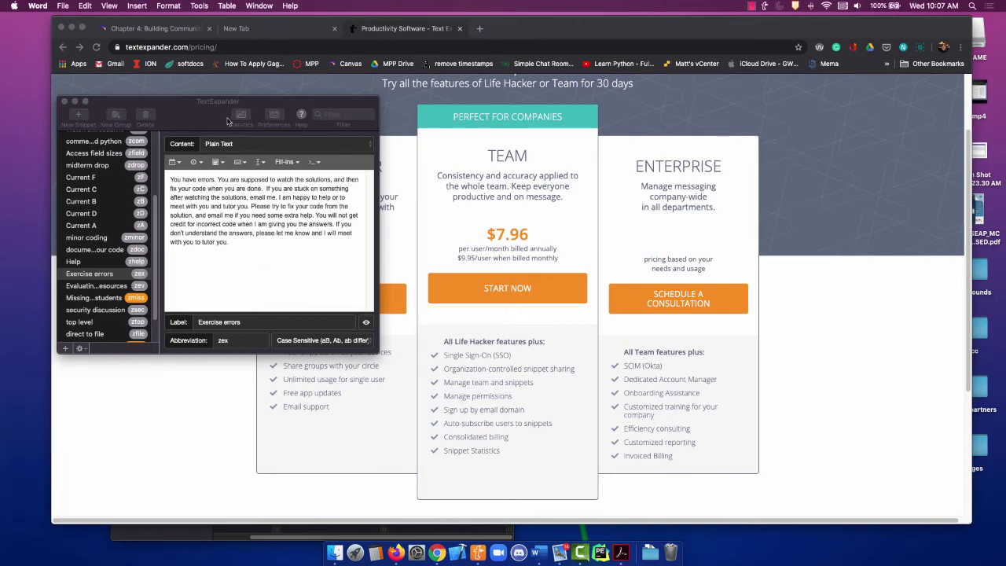
left_click_drag(226, 118, 218, 181)
key("super+w")
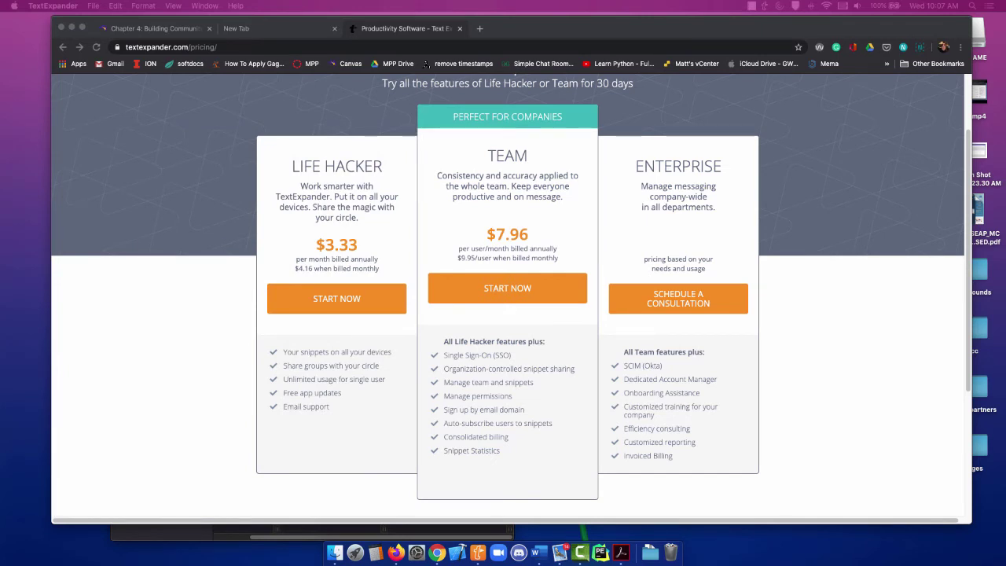
key("super+0")
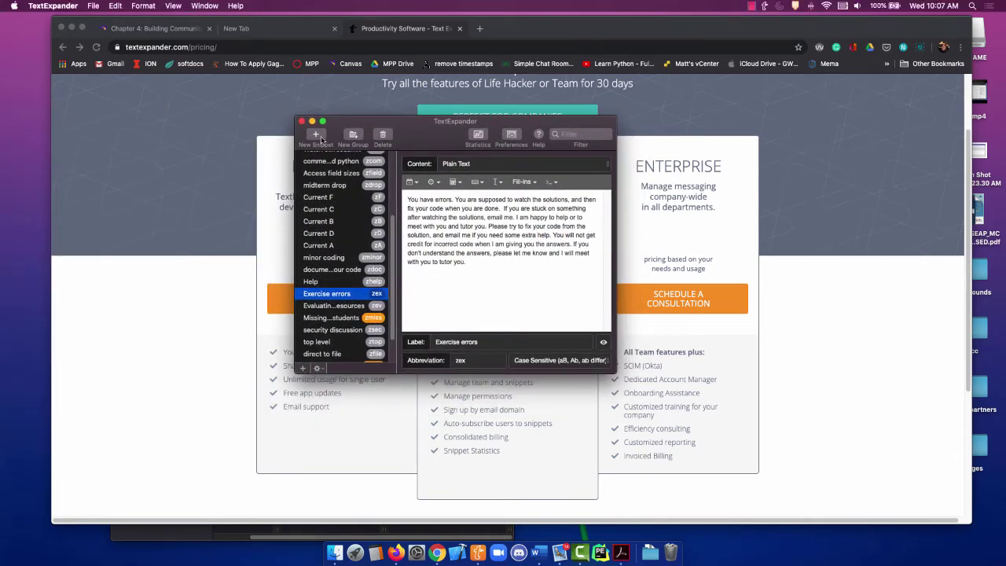
Create a new snippet reading 'You did a great job with applying the adult learning theories to your coursework.'.
left_click(316, 137)
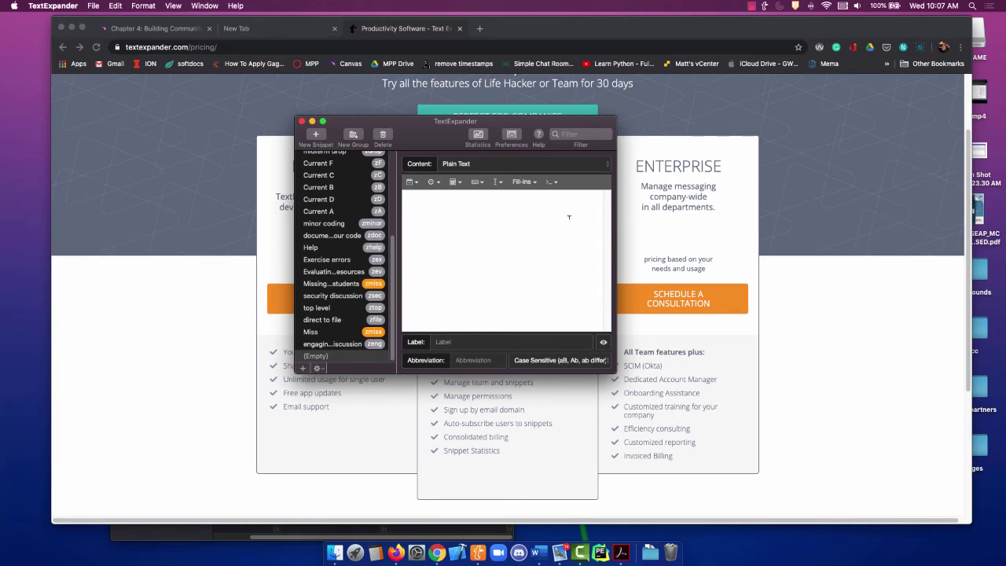
type("You did a great job with applying the adul")
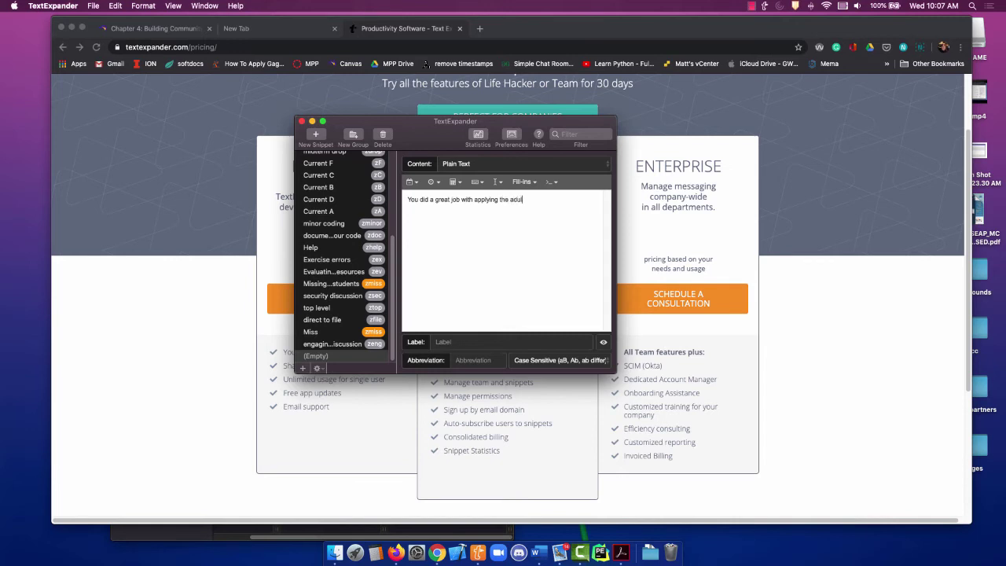
type("t learning theories to your")
type("course")
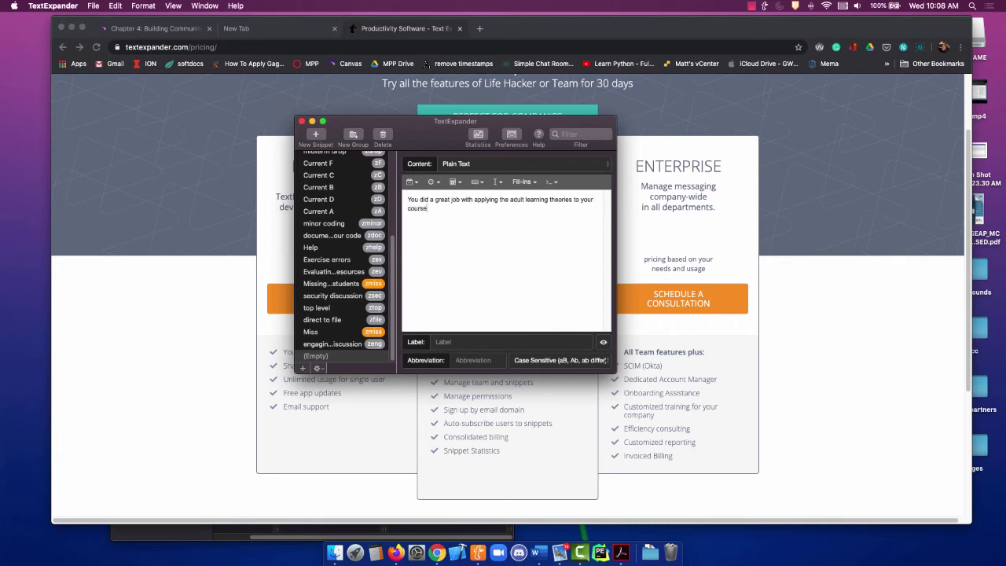
type("work.")
Label the snippet 'adult learning theories' and give it the abbreviation zAdult.
left_click(534, 342)
type("ad")
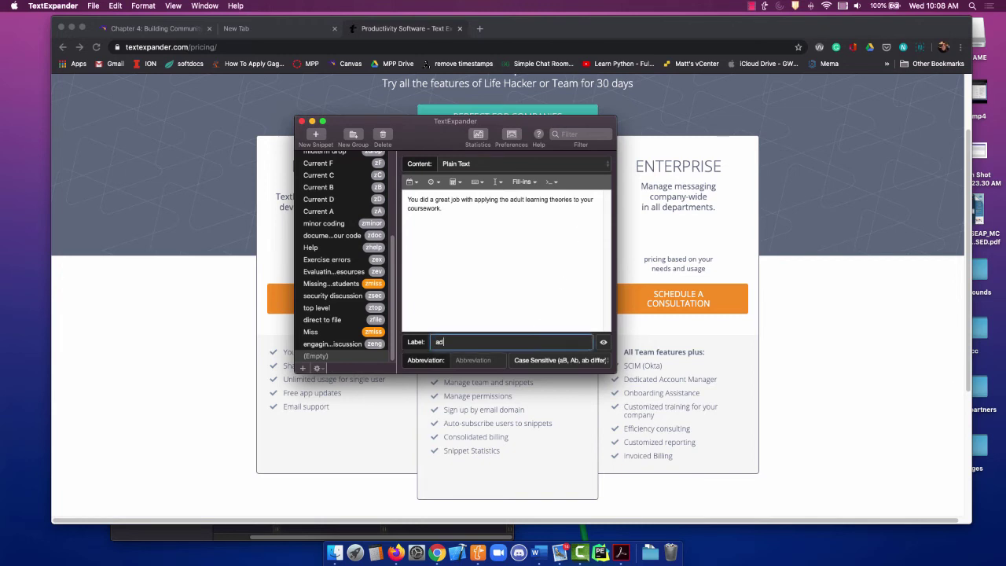
type("ult learning theories")
left_click(473, 360)
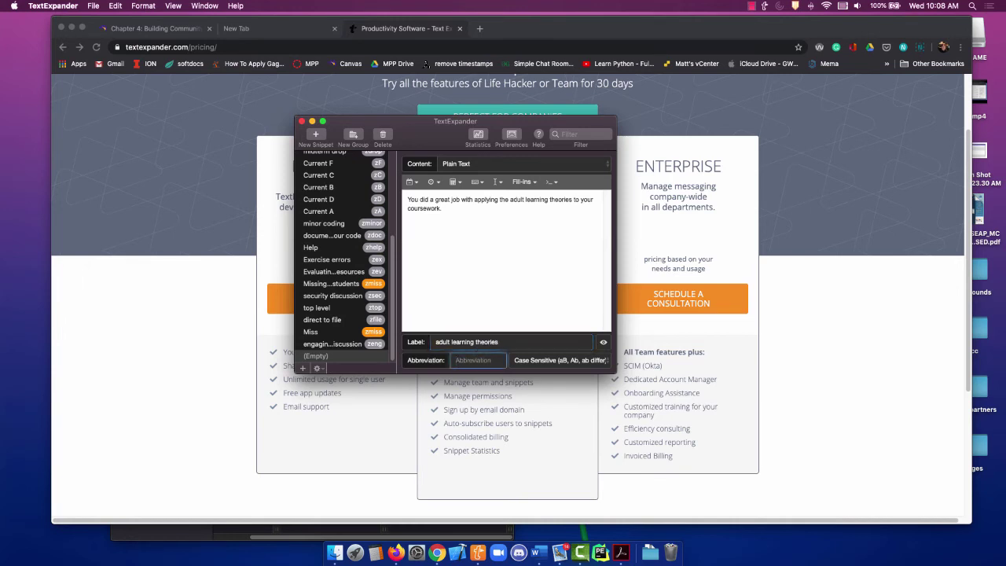
type("a")
key("BackSpace")
type("zAdult")
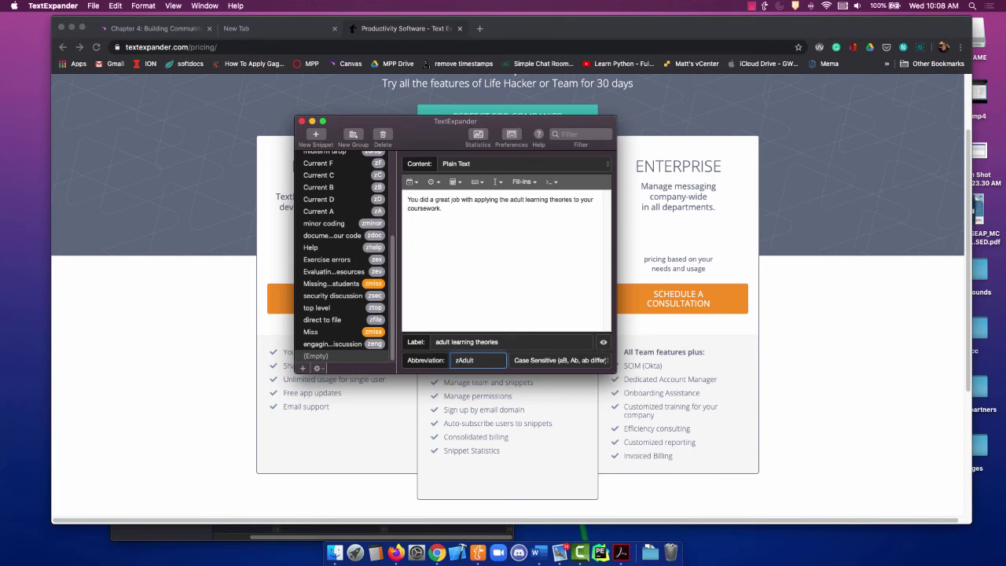